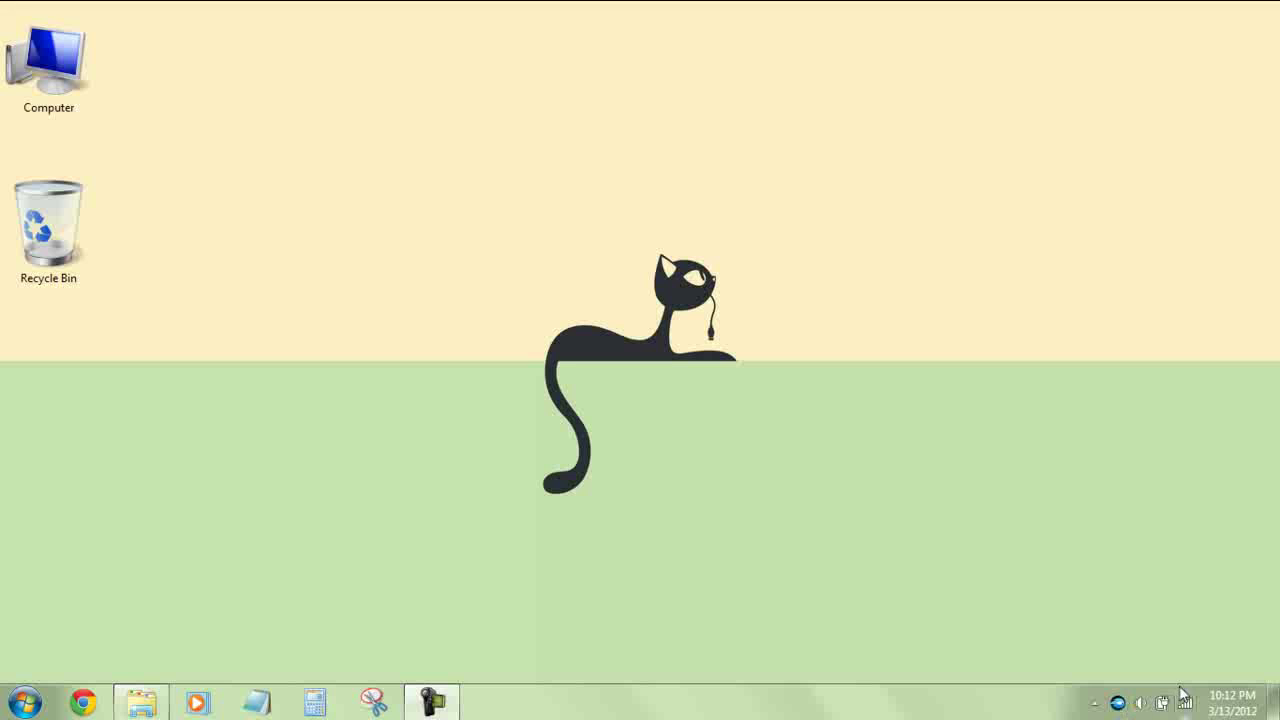
- Check the MediaFire Express status window, close it, and refresh the desktop twice
click(1118, 706)
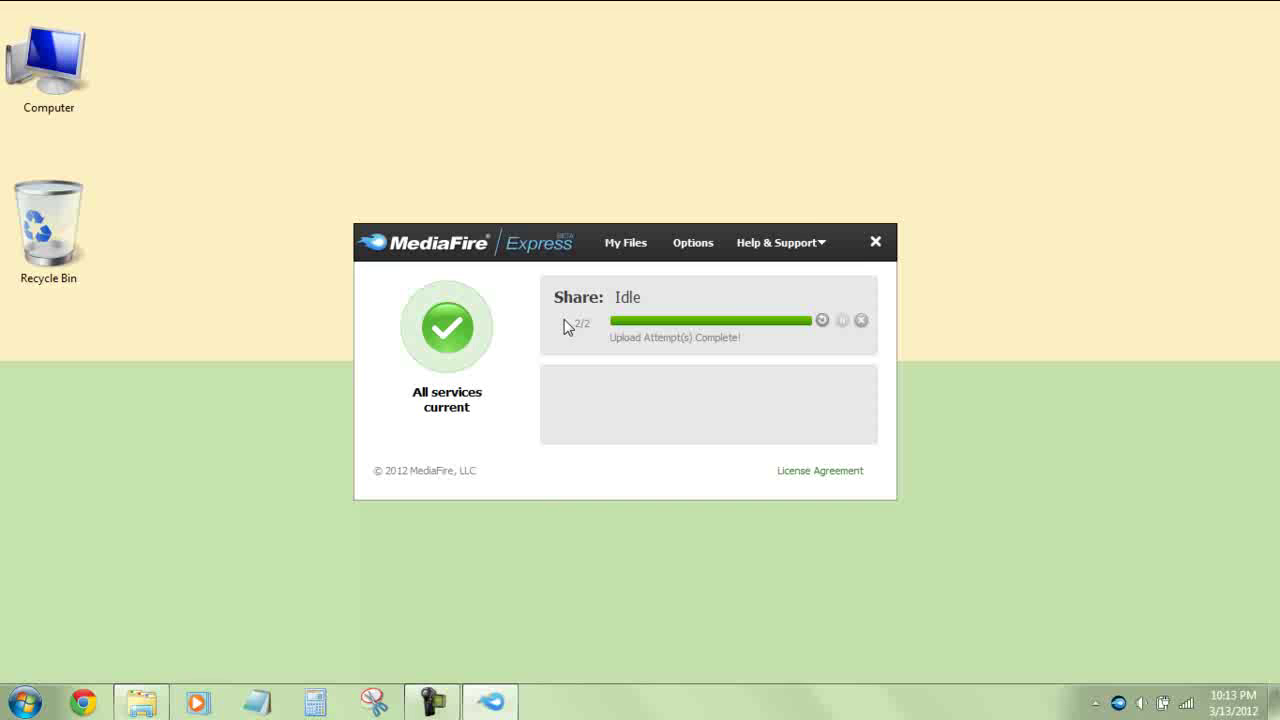
click(875, 245)
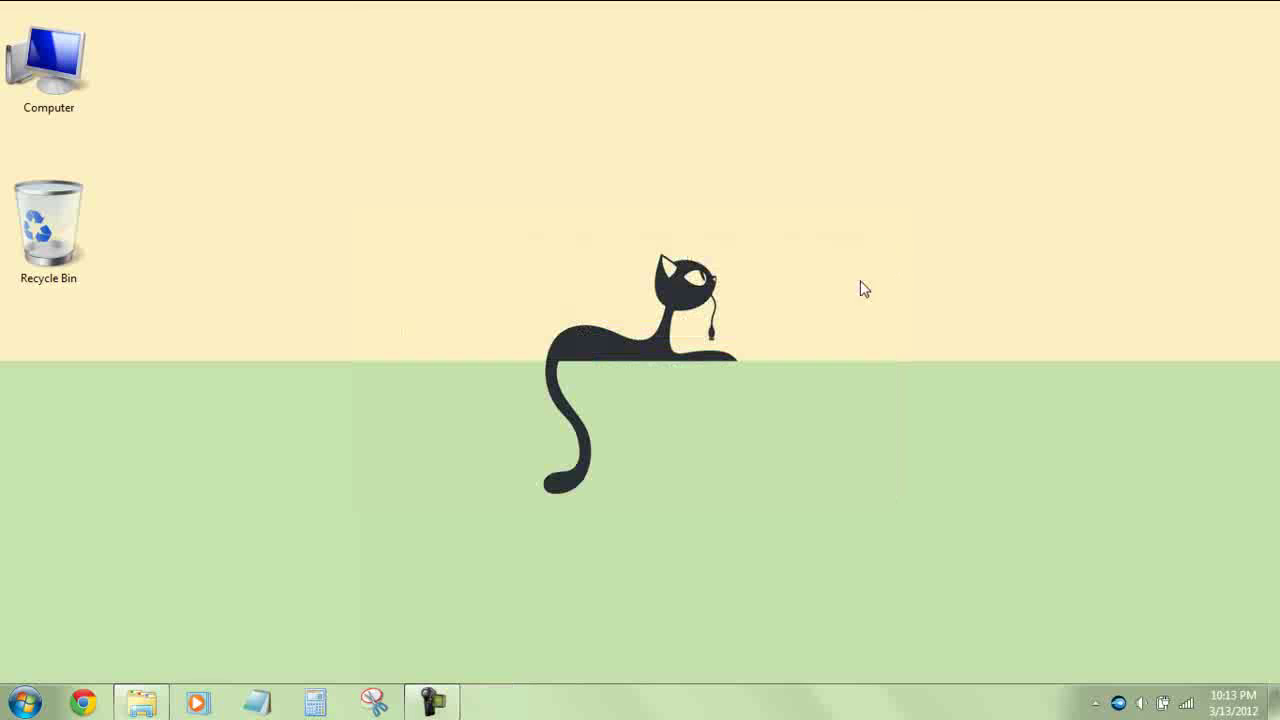
right_click(812, 260)
click(838, 311)
right_click(766, 187)
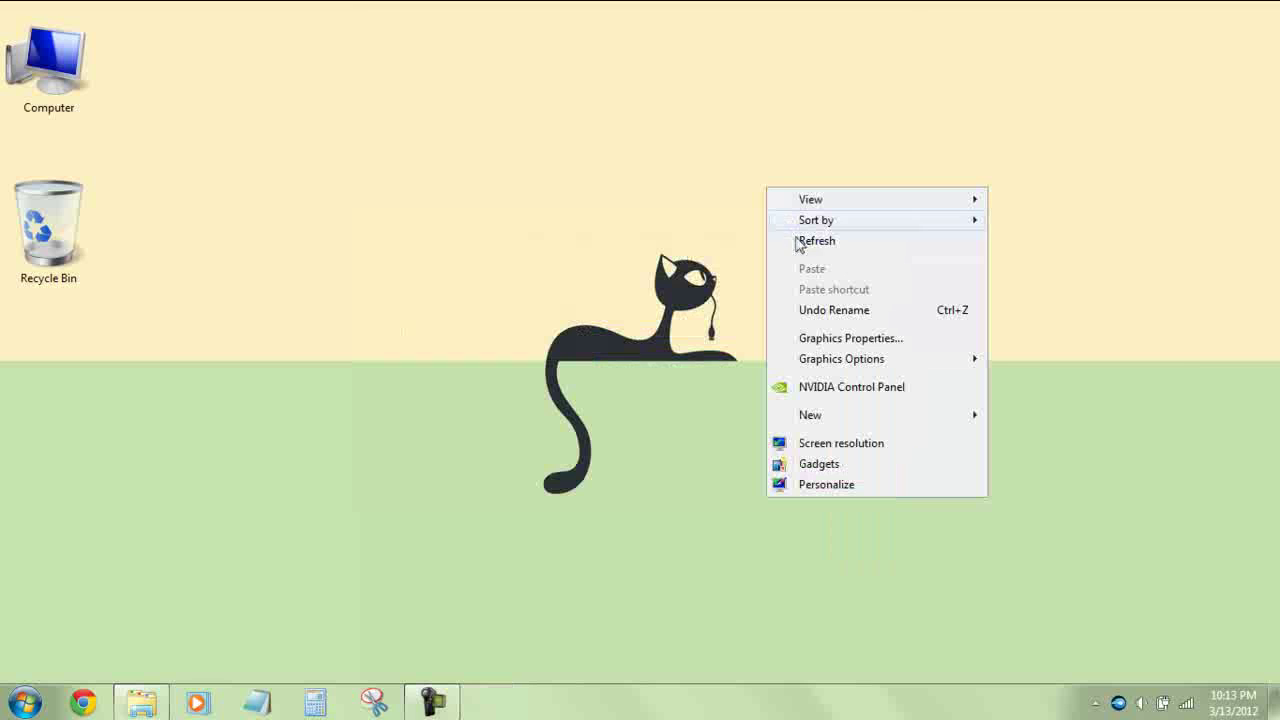
click(790, 242)
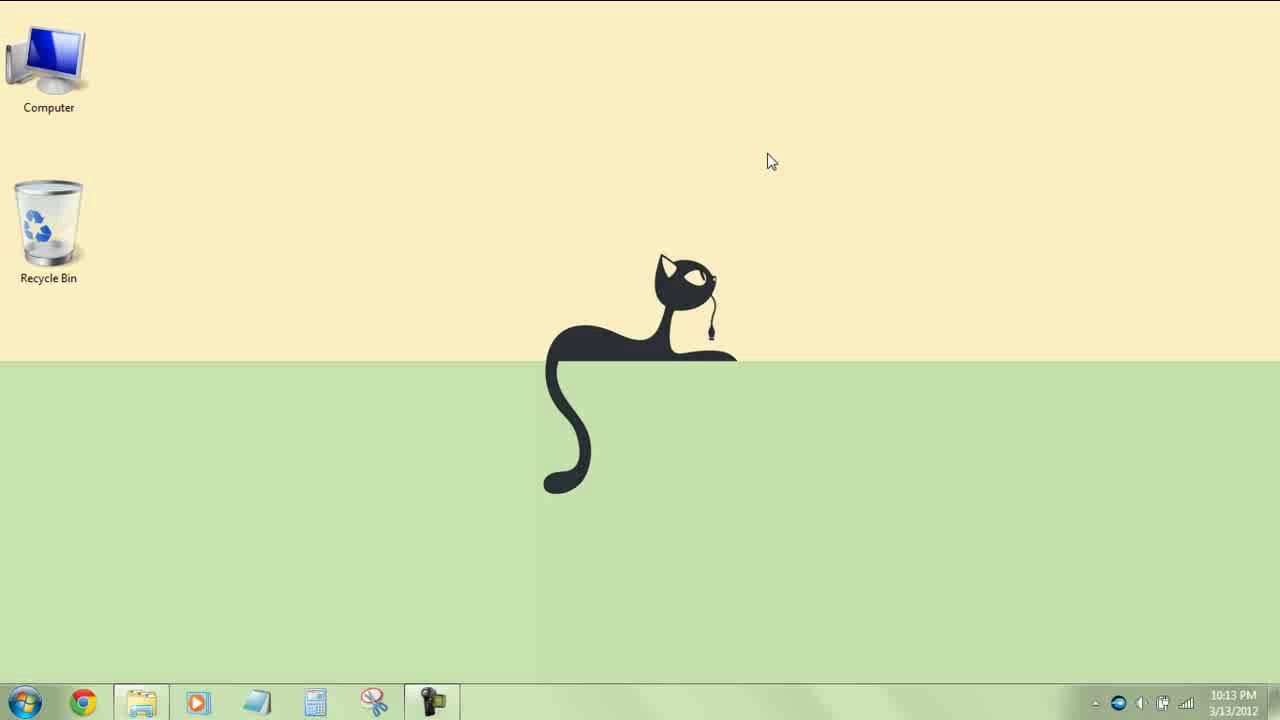
- Bring up the Chrome Downloads folder in Explorer and select Testing-File.rar
click(141, 704)
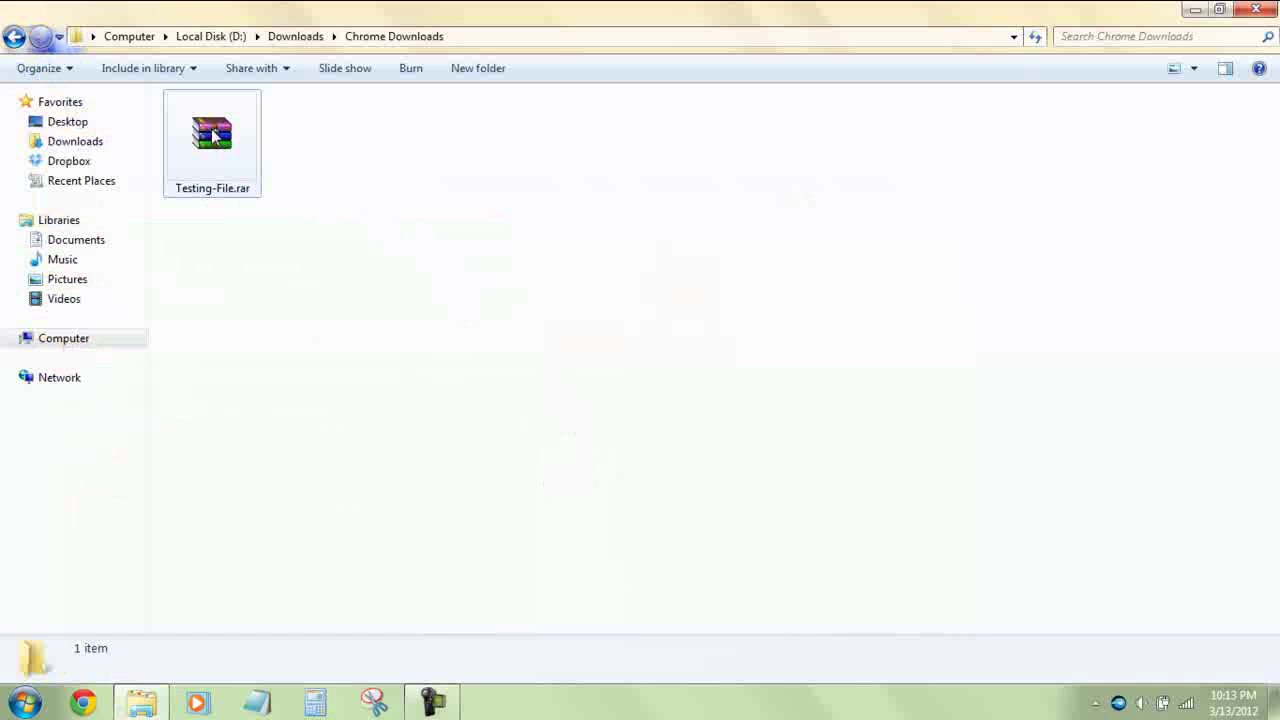
click(214, 140)
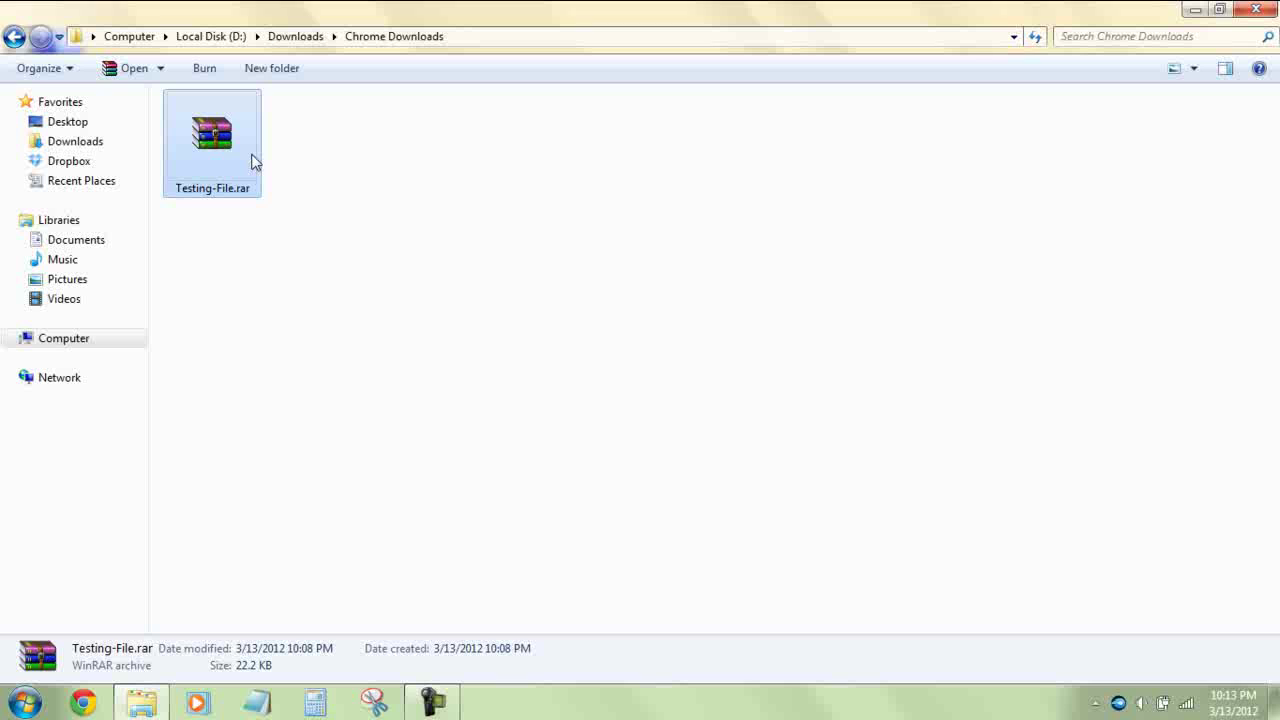
mouse_move(314, 279)
mouse_down()
mouse_move(190, 97)
mouse_move(251, 280)
mouse_up()
- Open Testing-File.rar in WinRAR, preview Background.png in Photo Viewer, then close both windows
double_click(223, 154)
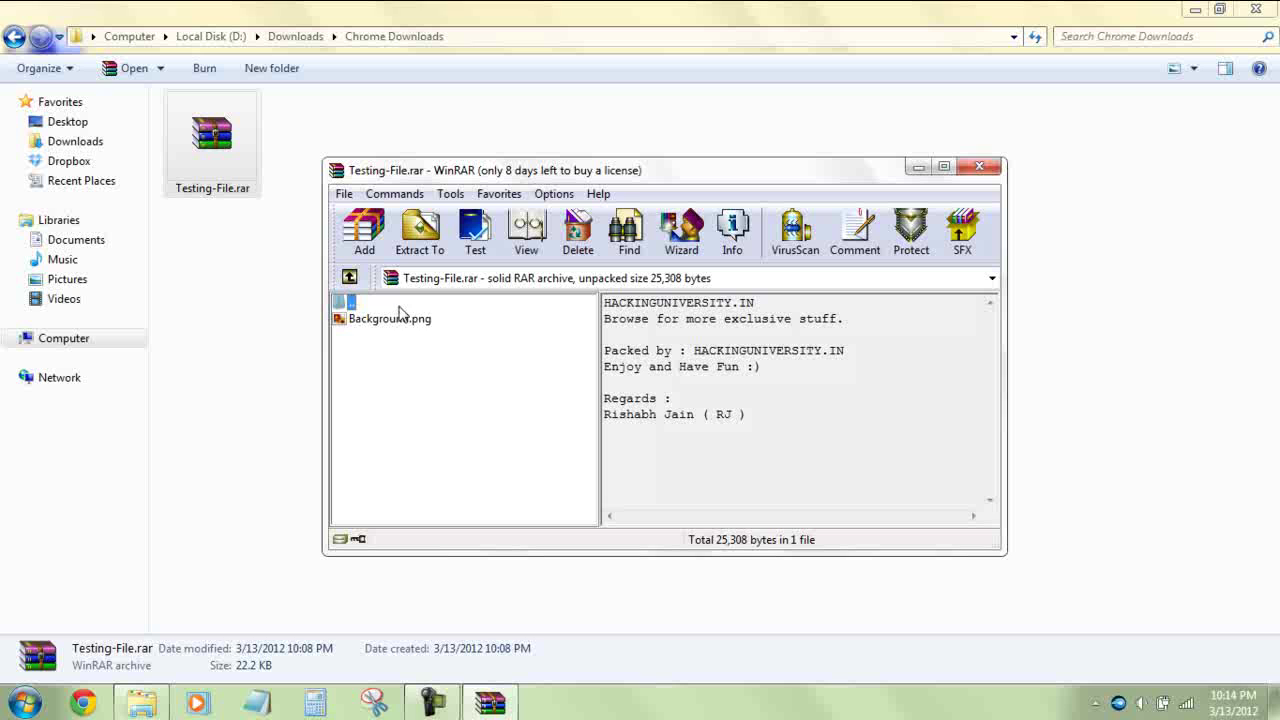
click(400, 317)
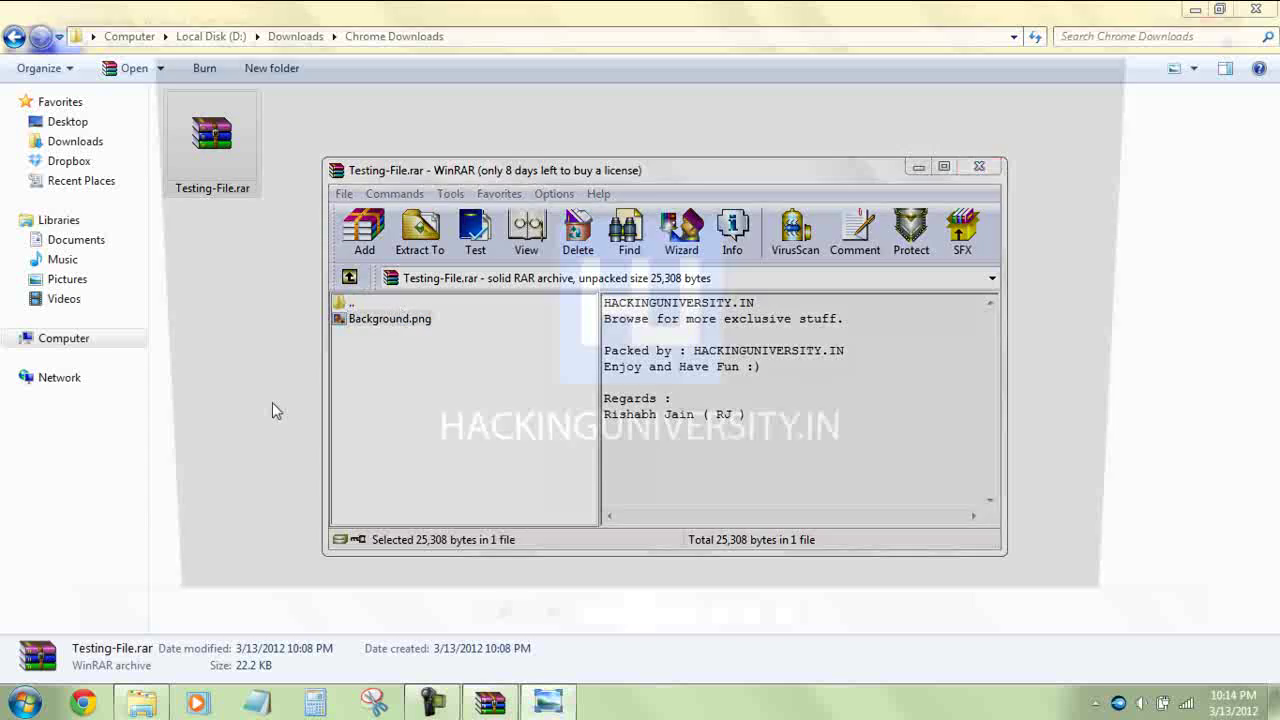
double_click(408, 318)
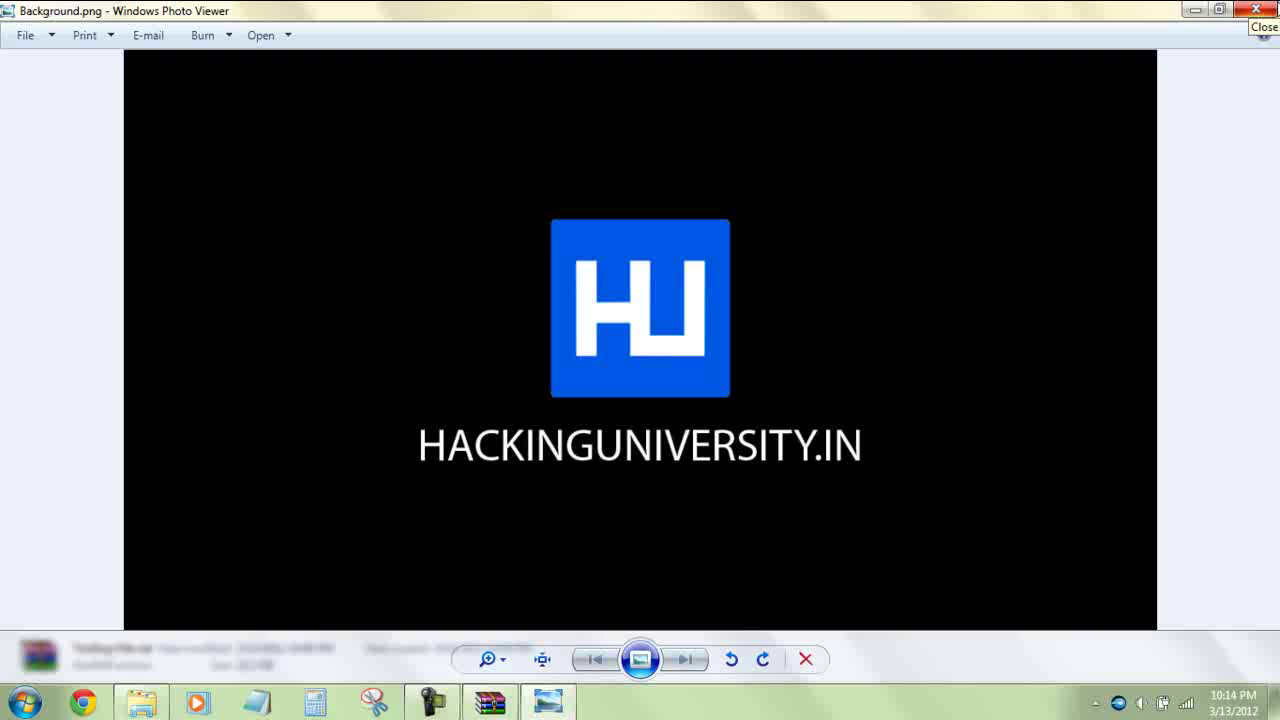
click(1256, 10)
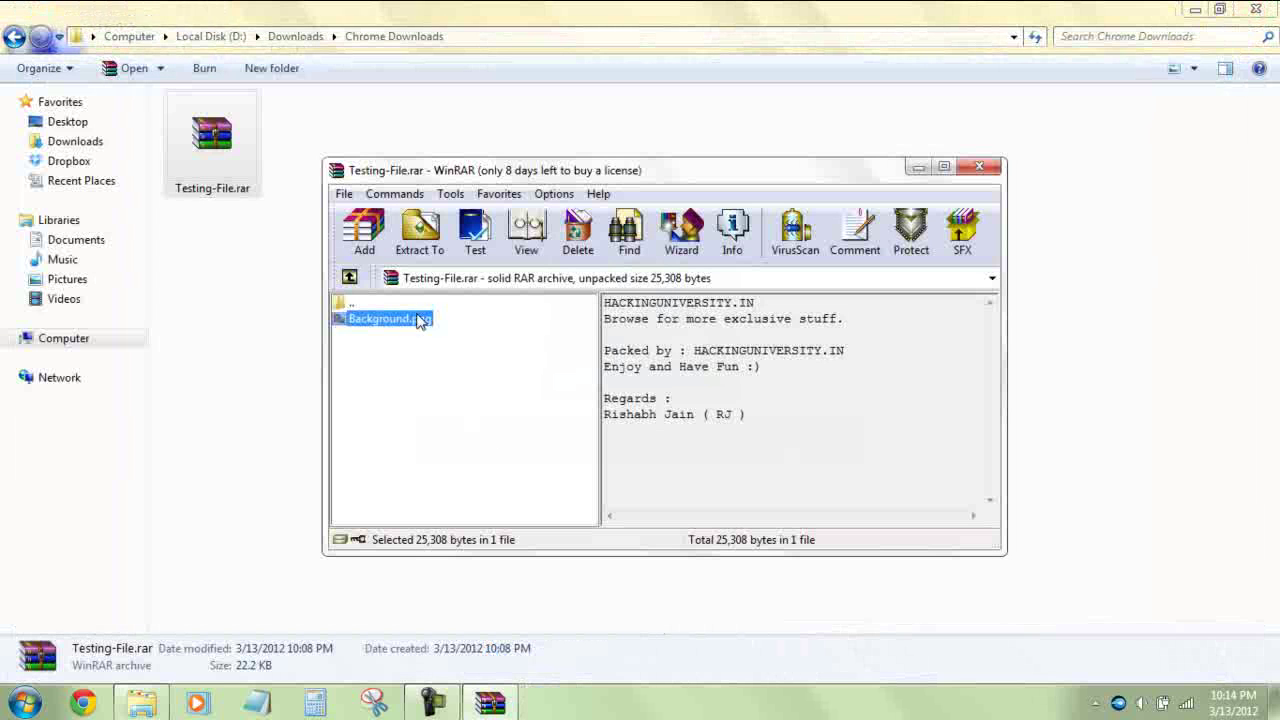
click(979, 167)
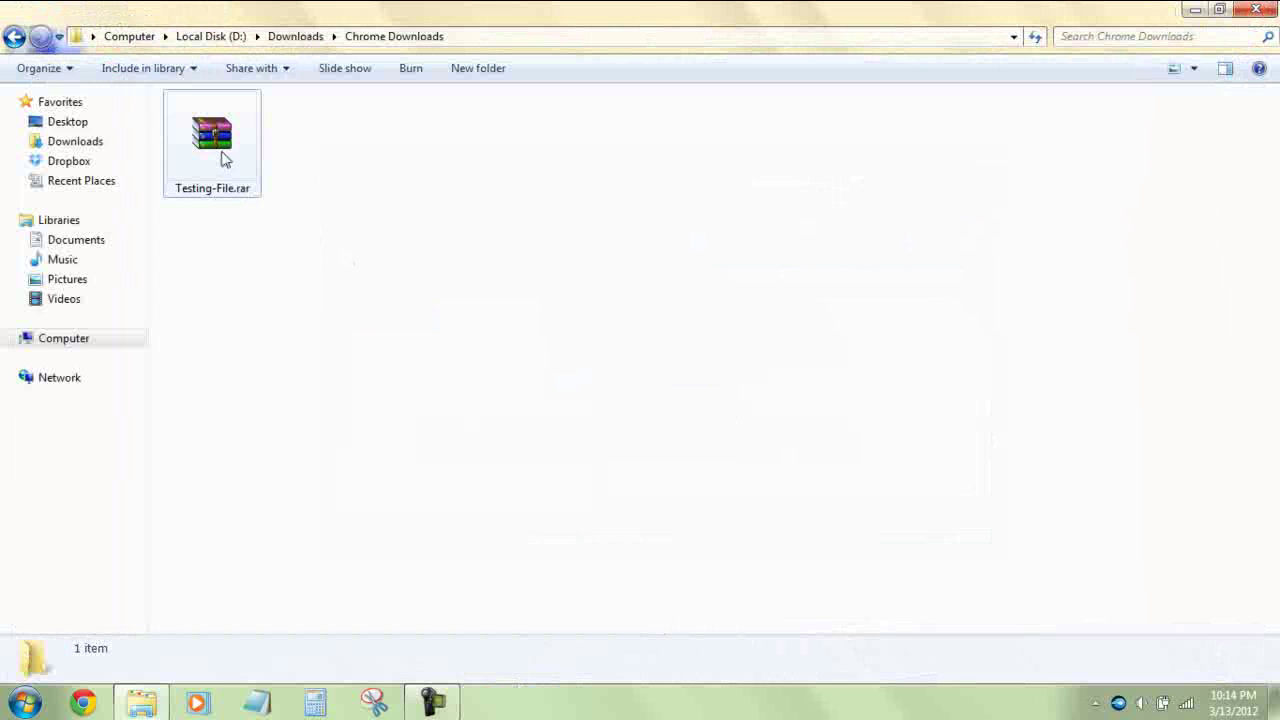
- Upload Testing-File.rar with the Upload to MediaFire... context option and dismiss the completion notice
click(222, 158)
click(325, 204)
right_click(212, 127)
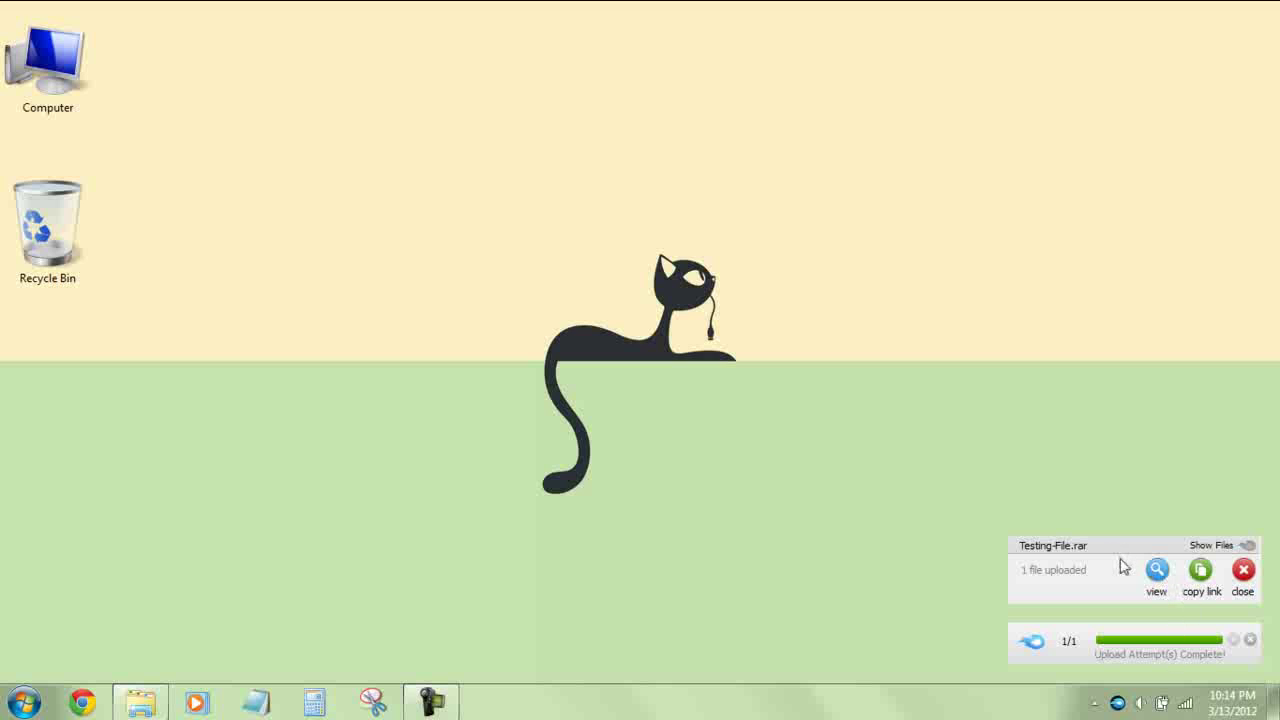
click(1243, 572)
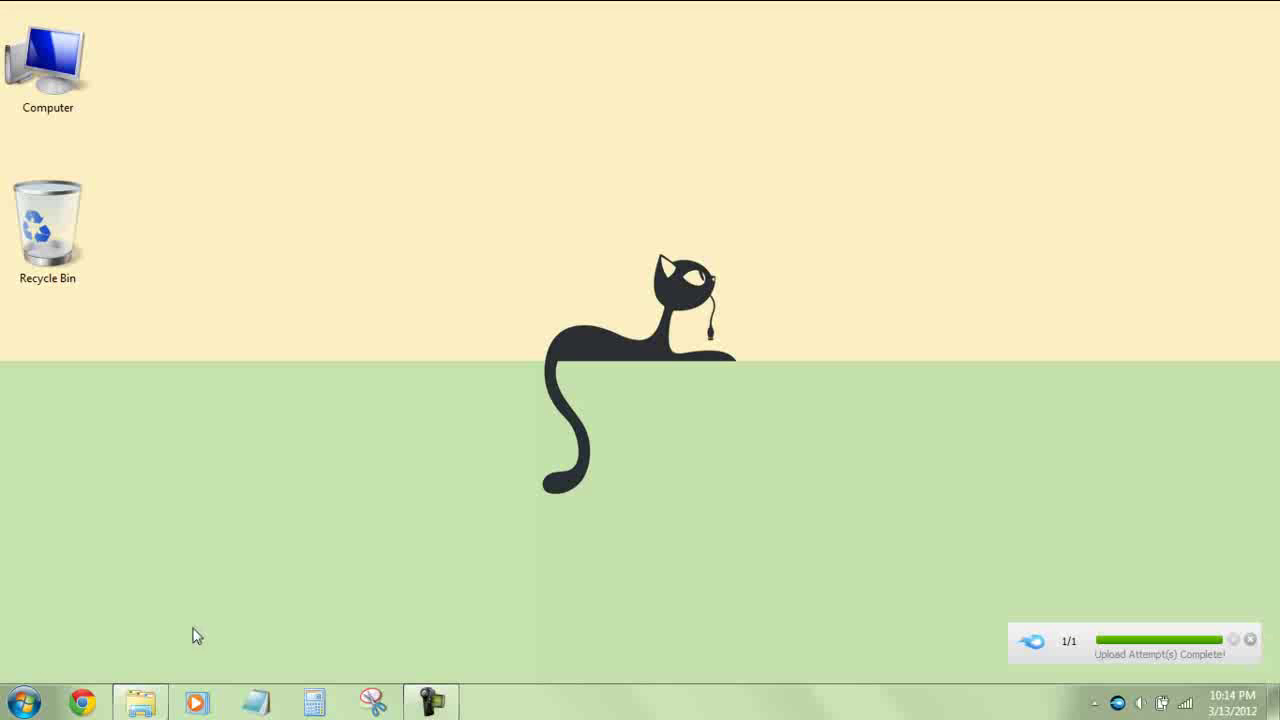
- Return to the Chrome Downloads folder and refresh its view
click(137, 712)
click(350, 215)
right_click(345, 197)
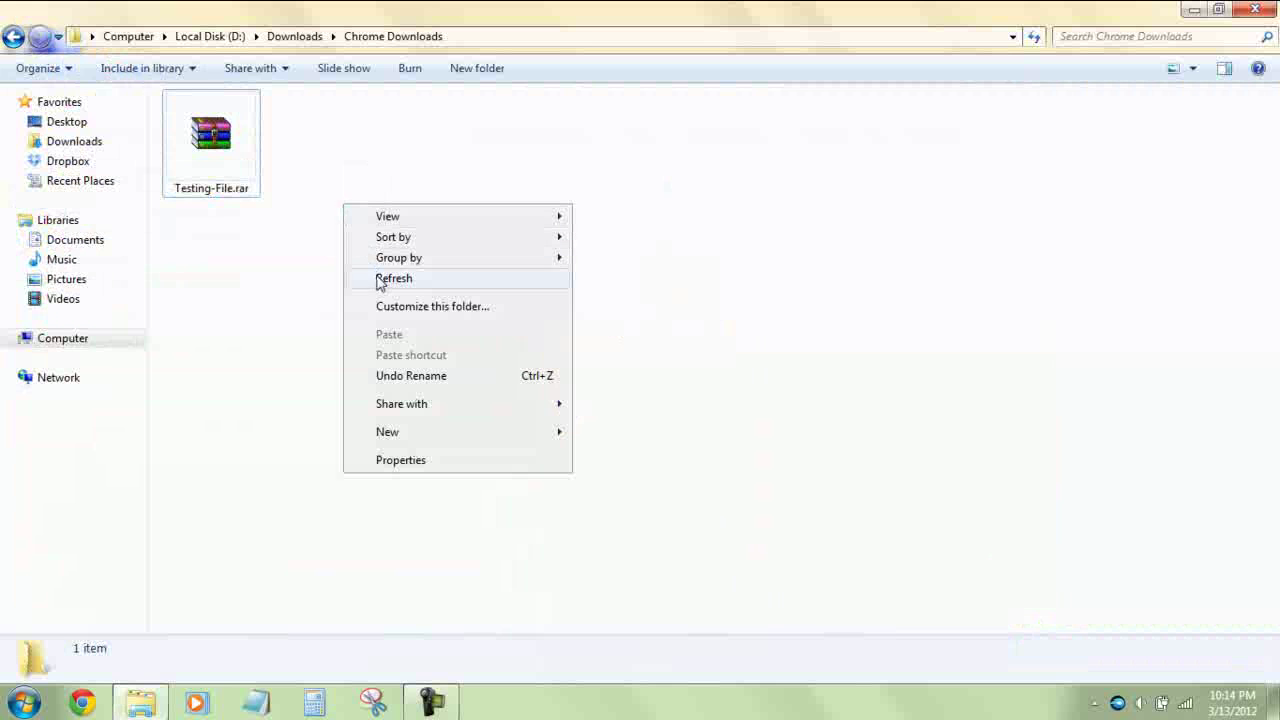
click(377, 279)
- Drag Testing-File.rar onto the MediaFire tray icon and drop it into the Drop-Zone panel
click(209, 139)
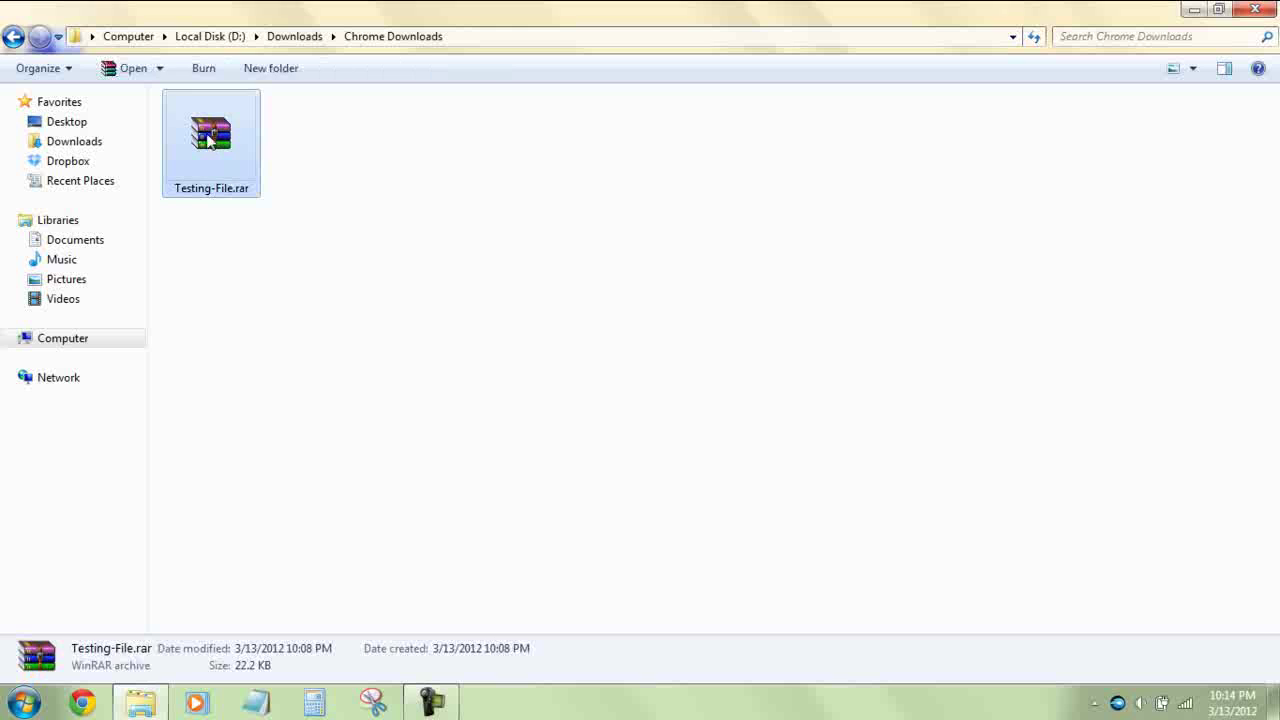
drag(209, 139, 1001, 576)
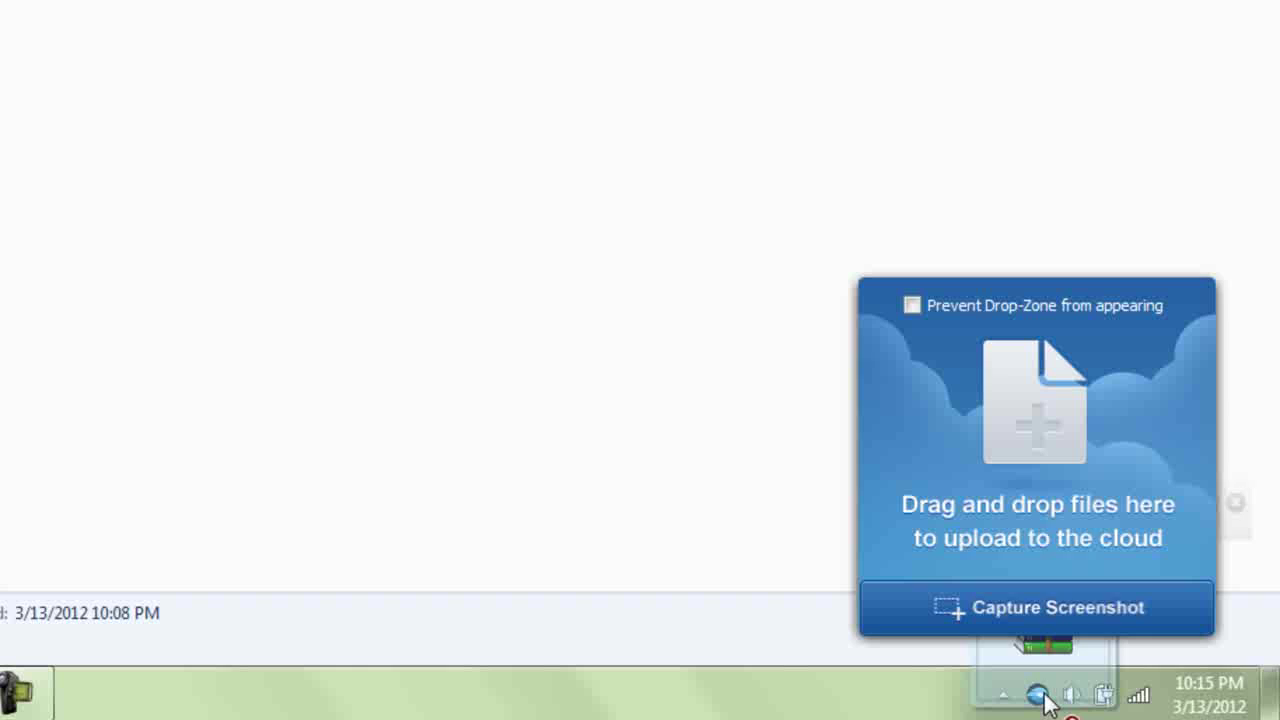
mouse_move(1001, 576)
mouse_down()
mouse_move(1034, 588)
mouse_move(1065, 350)
mouse_move(1101, 357)
mouse_move(1149, 401)
mouse_move(996, 406)
mouse_move(1094, 500)
mouse_move(992, 492)
mouse_up()
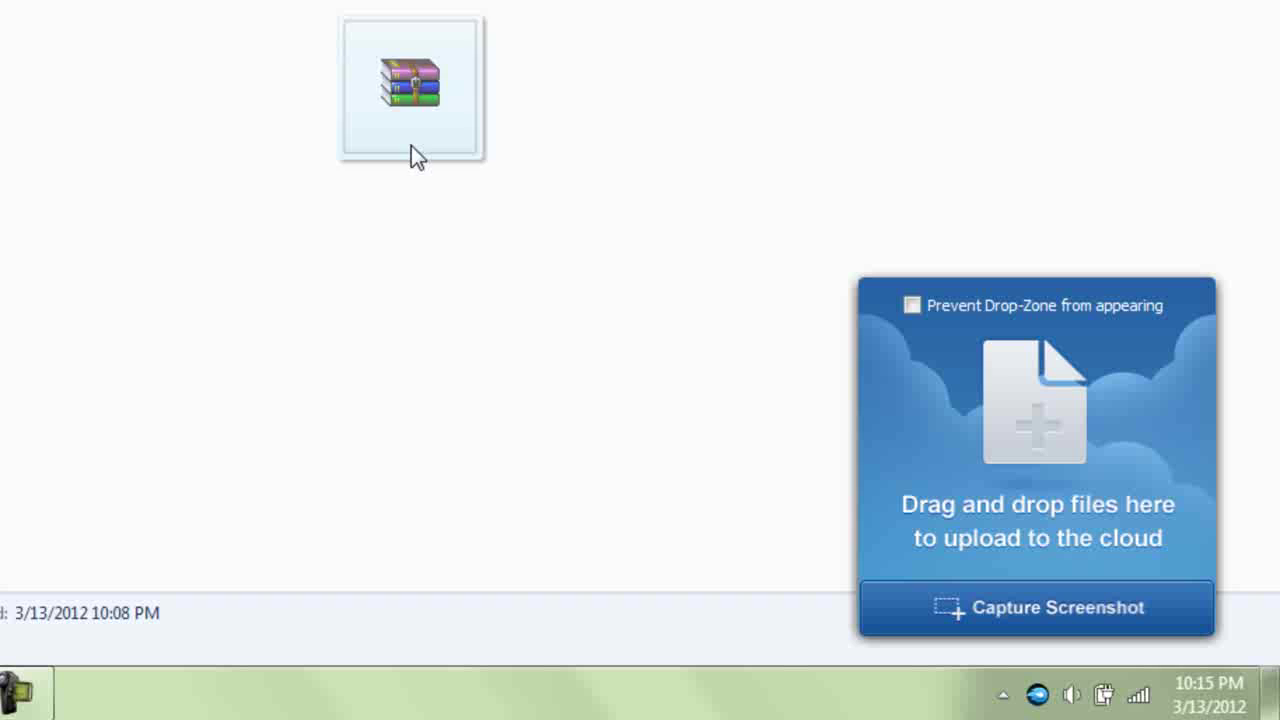
mouse_move(411, 145)
mouse_down()
mouse_move(993, 447)
mouse_move(1017, 446)
mouse_up()
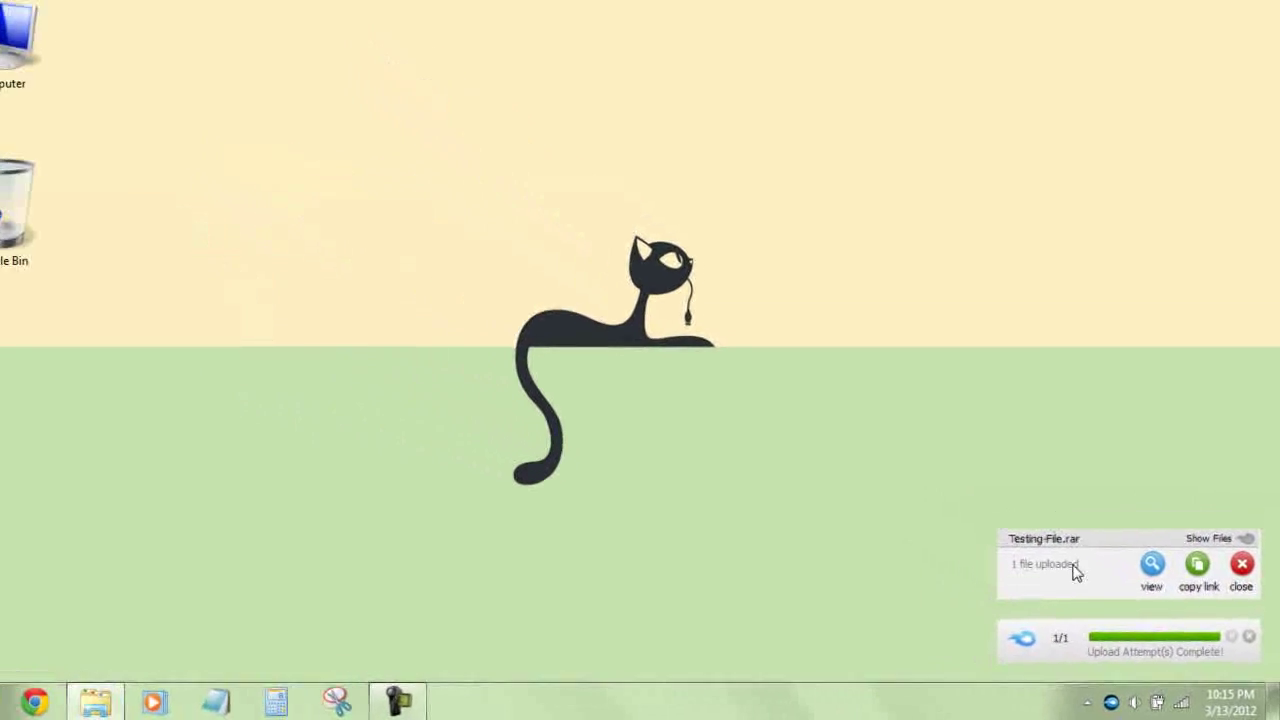
- View Testing-File.rar's MediaFire page in Chrome and start its download through IDM
click(1157, 569)
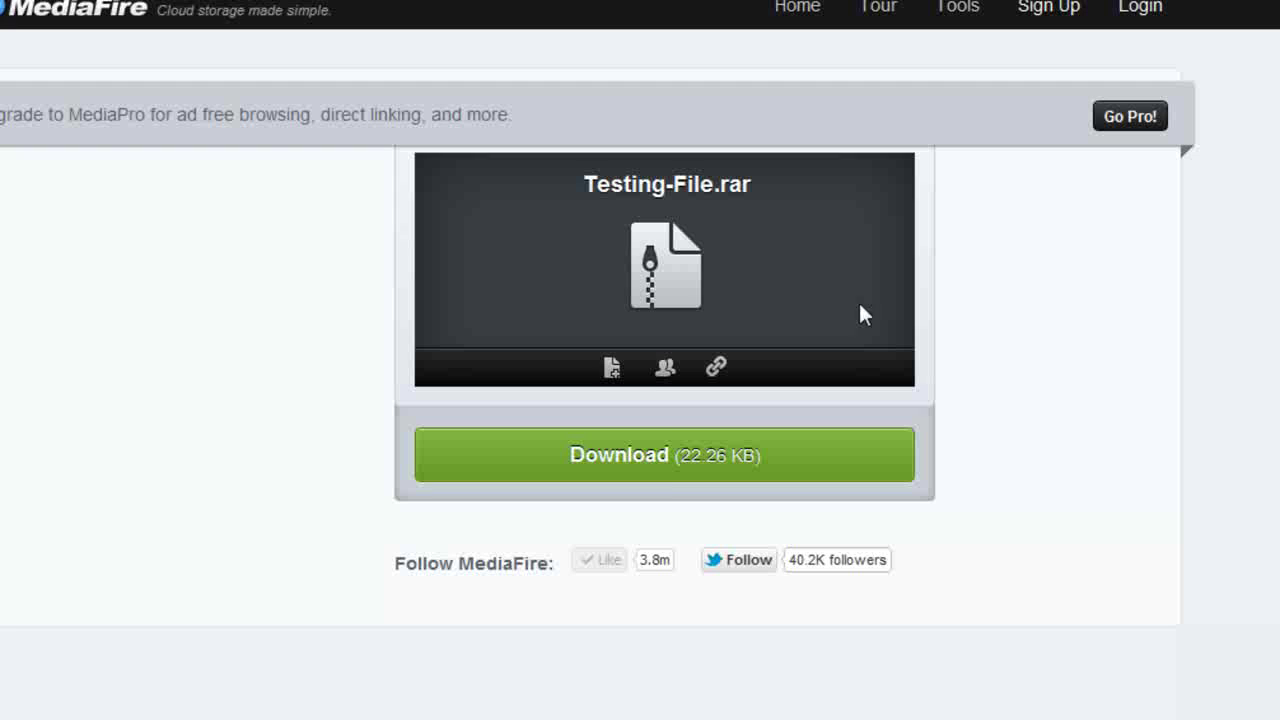
click(667, 476)
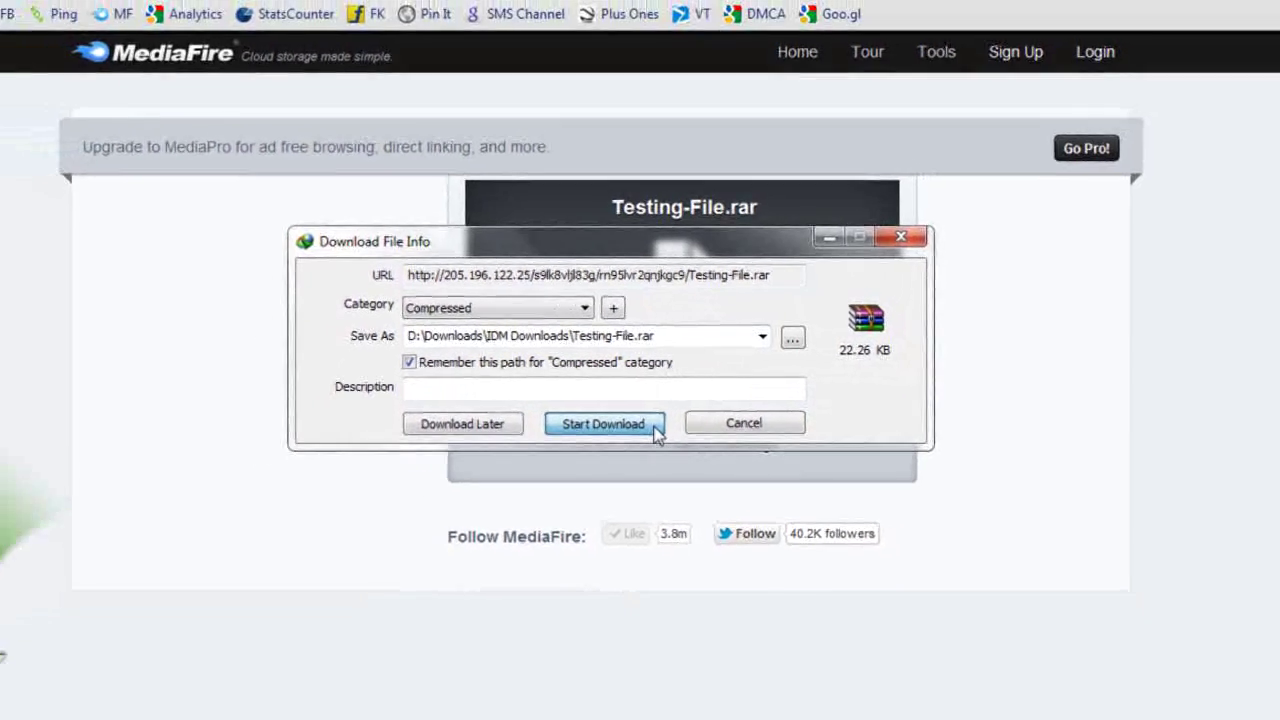
click(632, 435)
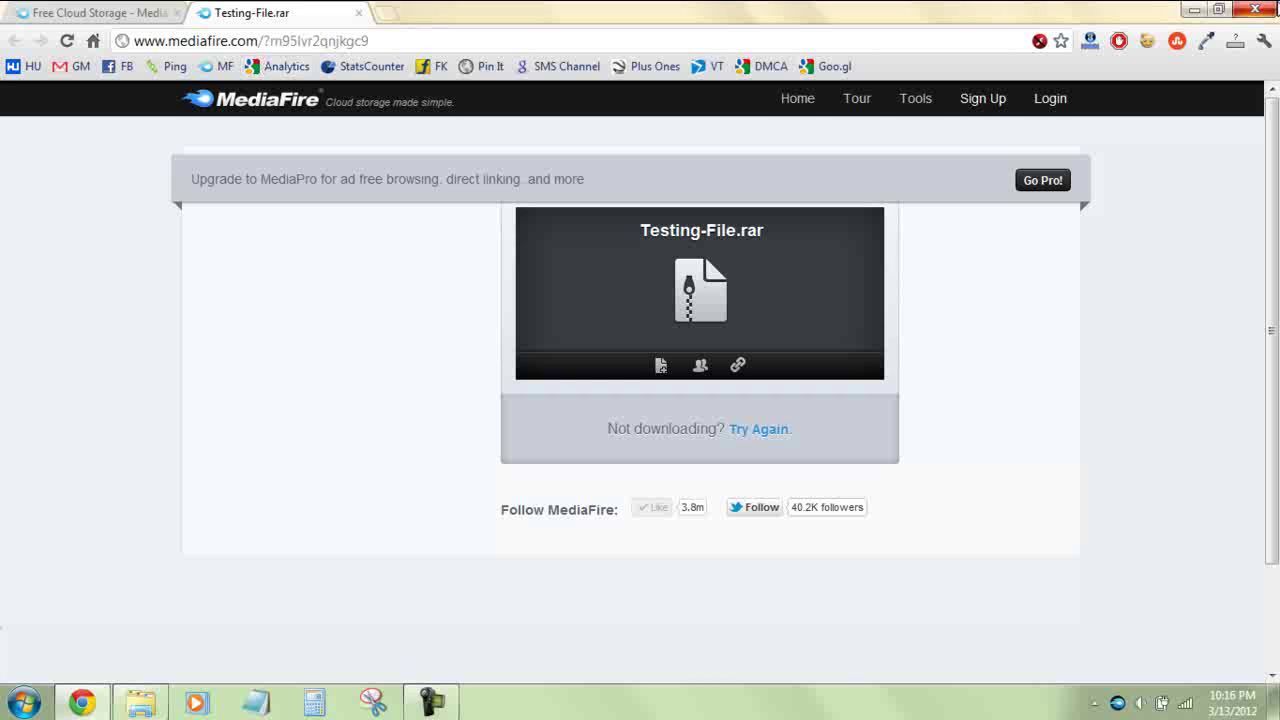
- Close Chrome and dismiss the MediaFire '1 file uploaded' notice
click(1274, 8)
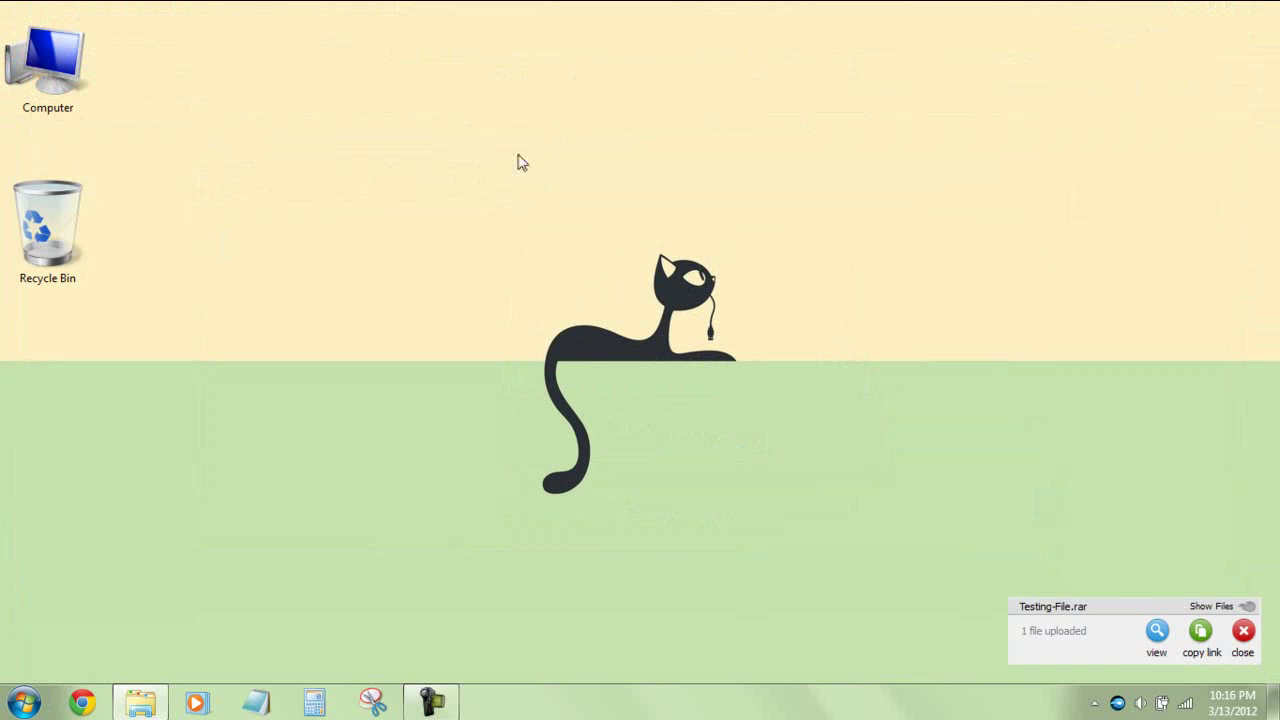
click(1243, 631)
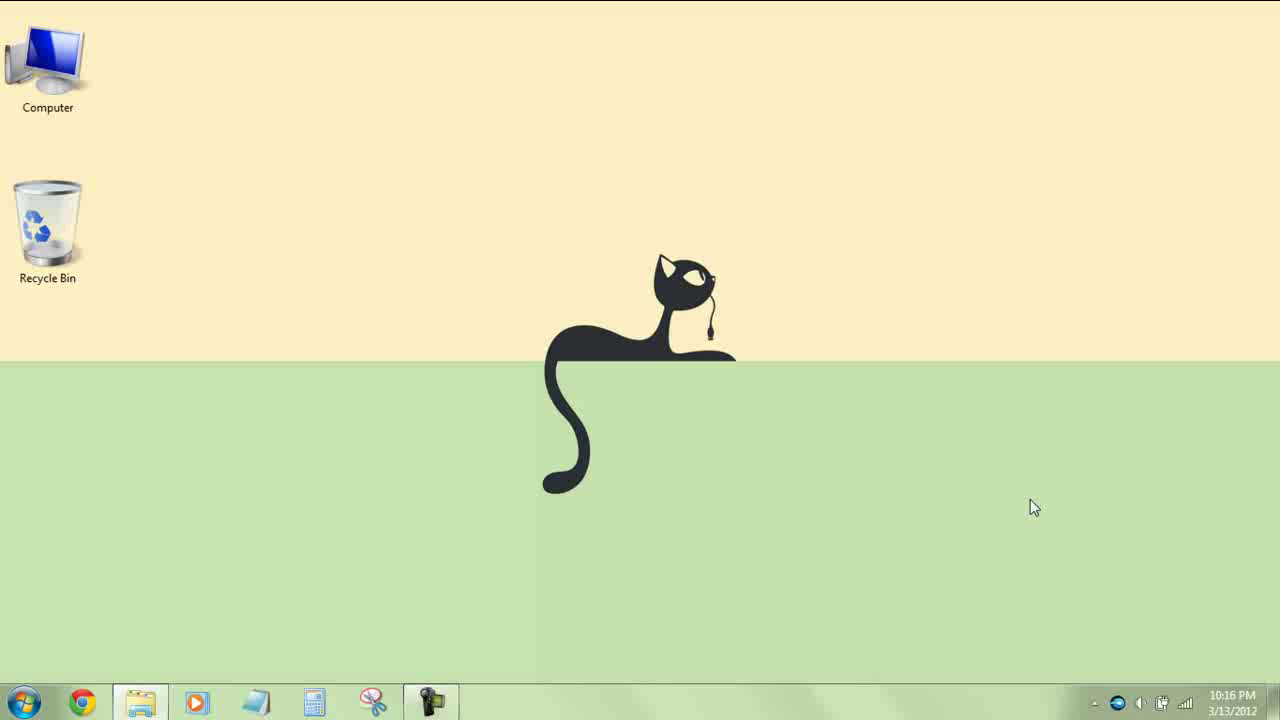